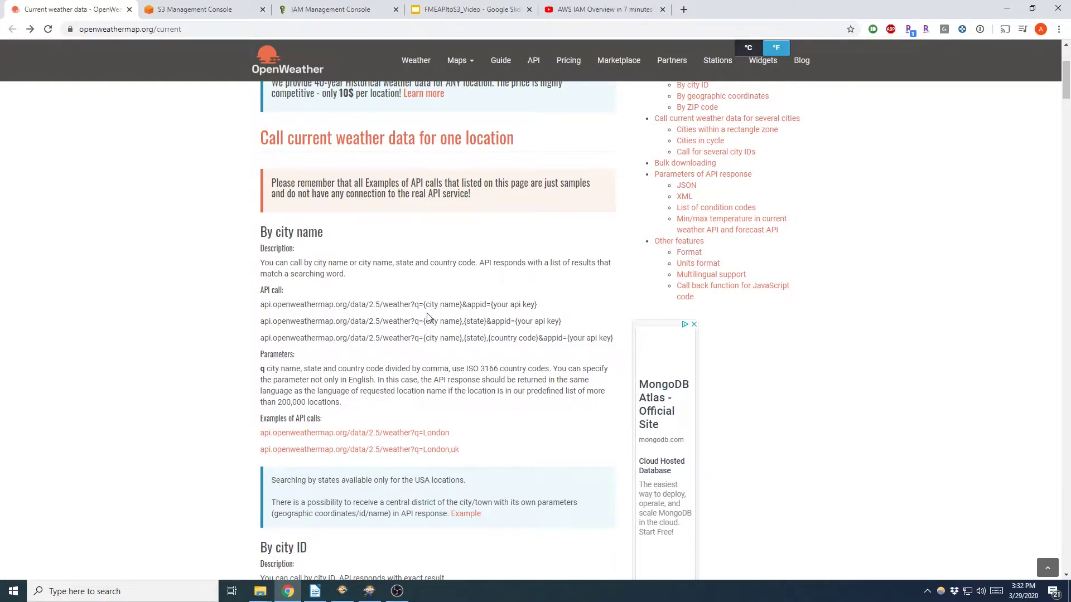
# Highlight '{city name}' in the first by-city-name current weather API call example
pyautogui.moveTo(426, 306); pyautogui.dragTo(483, 306)
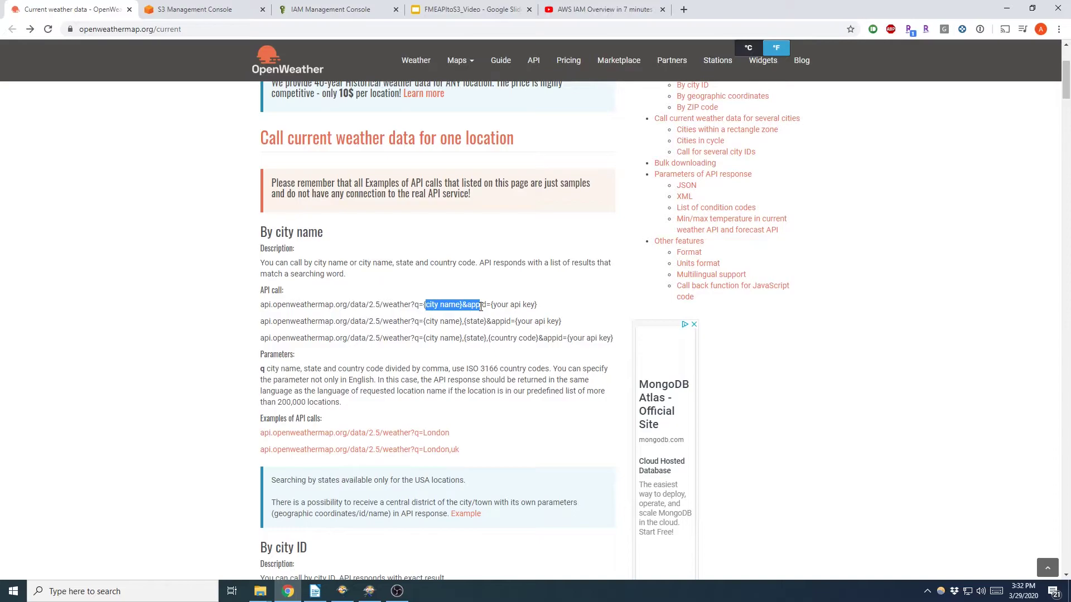
# Check the Creator's parameters in the FME workspace, leaving them unchanged
pyautogui.click(369, 591)
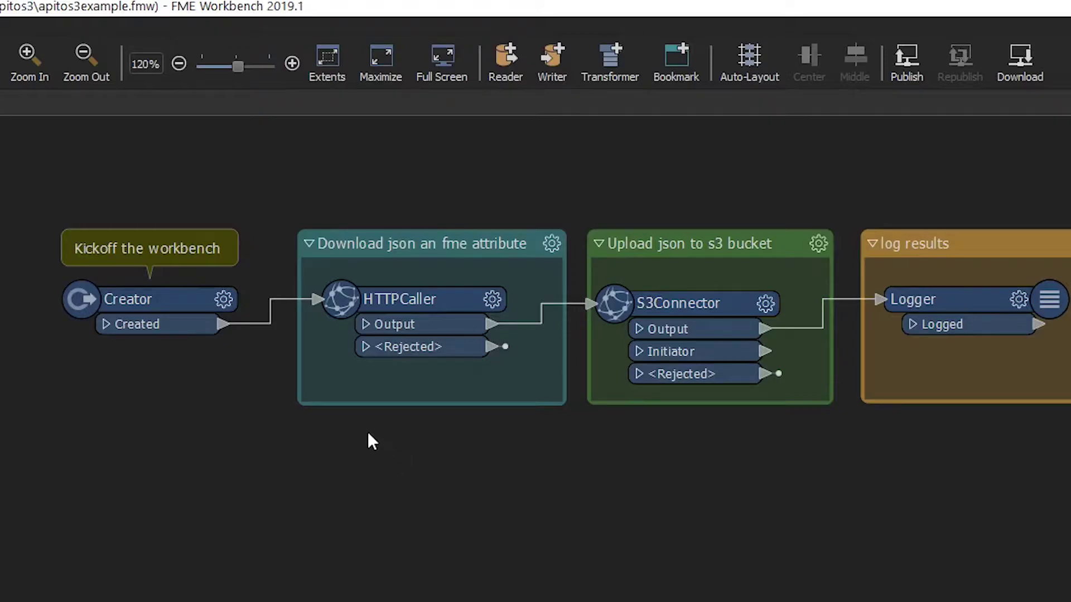
pyautogui.click(212, 256)
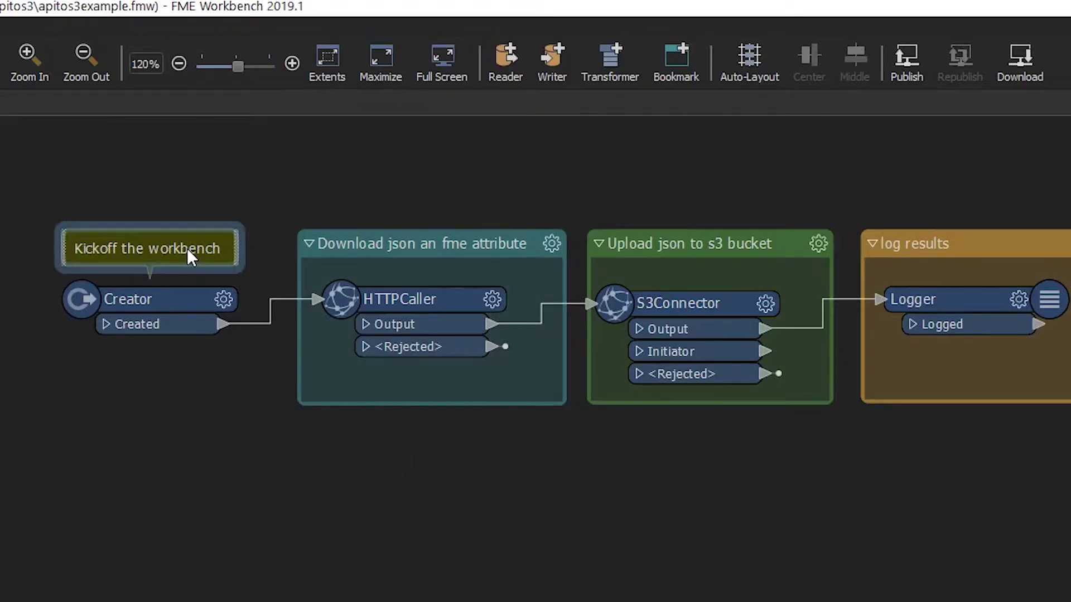
pyautogui.doubleClick(172, 293)
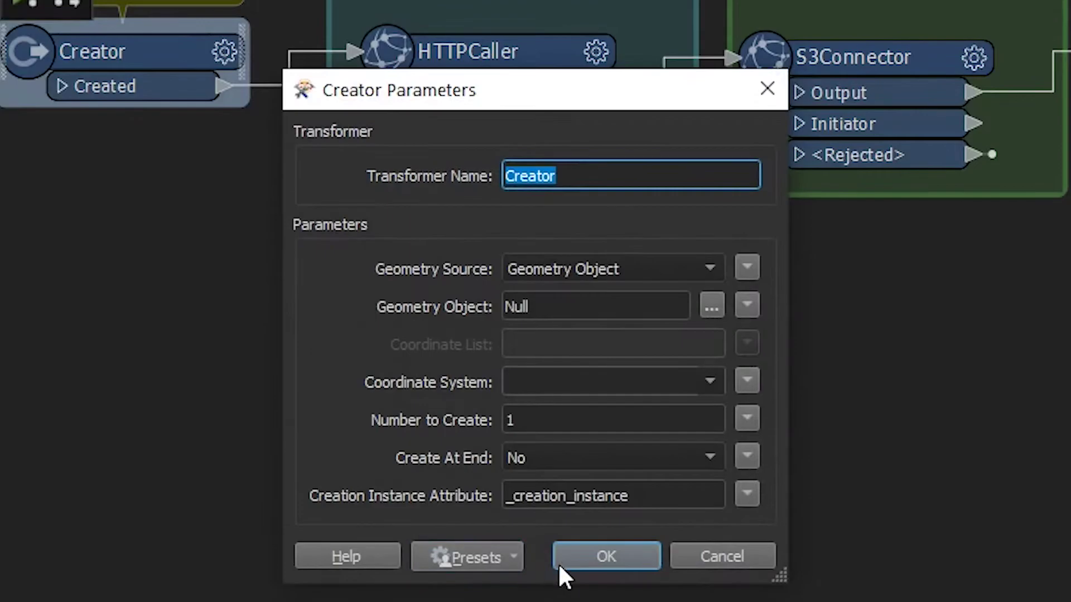
pyautogui.click(574, 555)
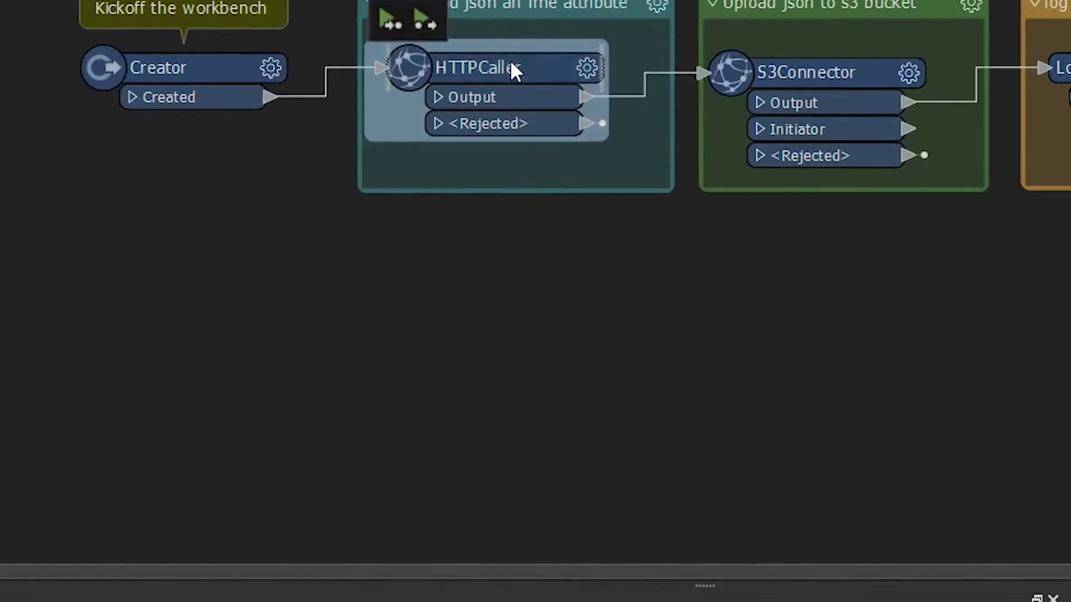
# Inspect the HTTPCaller's OpenWeather Toronto Request URL, keeping GET as the HTTP method
pyautogui.doubleClick(509, 63)
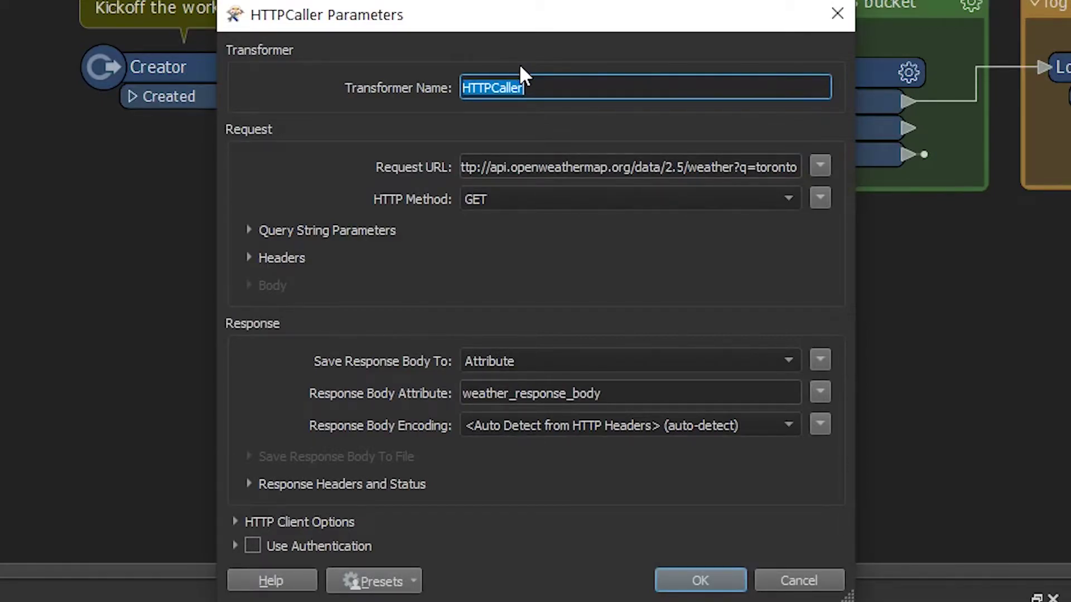
pyautogui.doubleClick(500, 168)
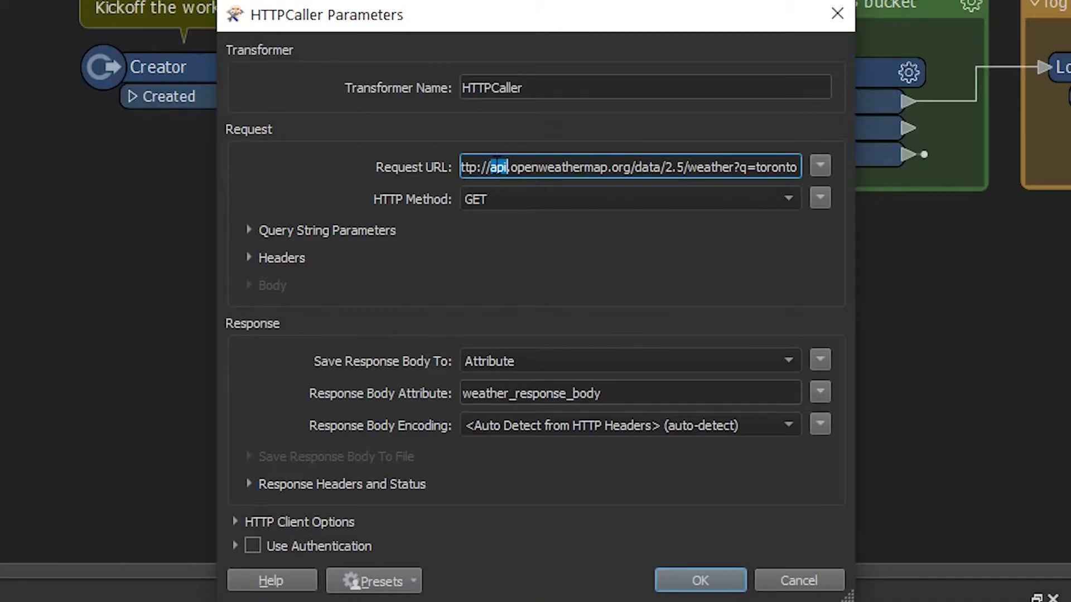
pyautogui.click(493, 199)
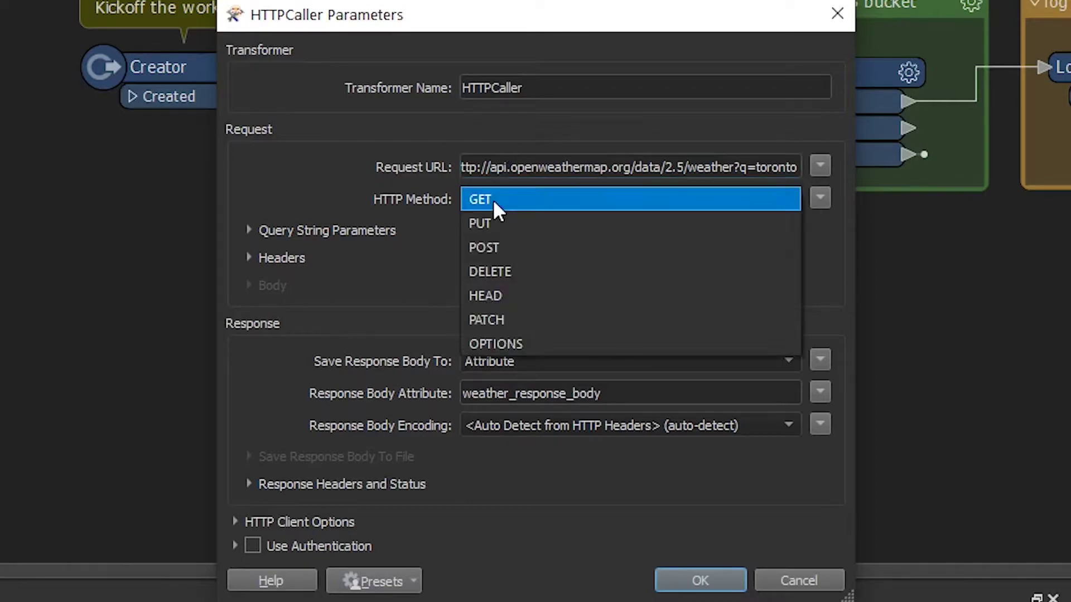
pyautogui.click(493, 199)
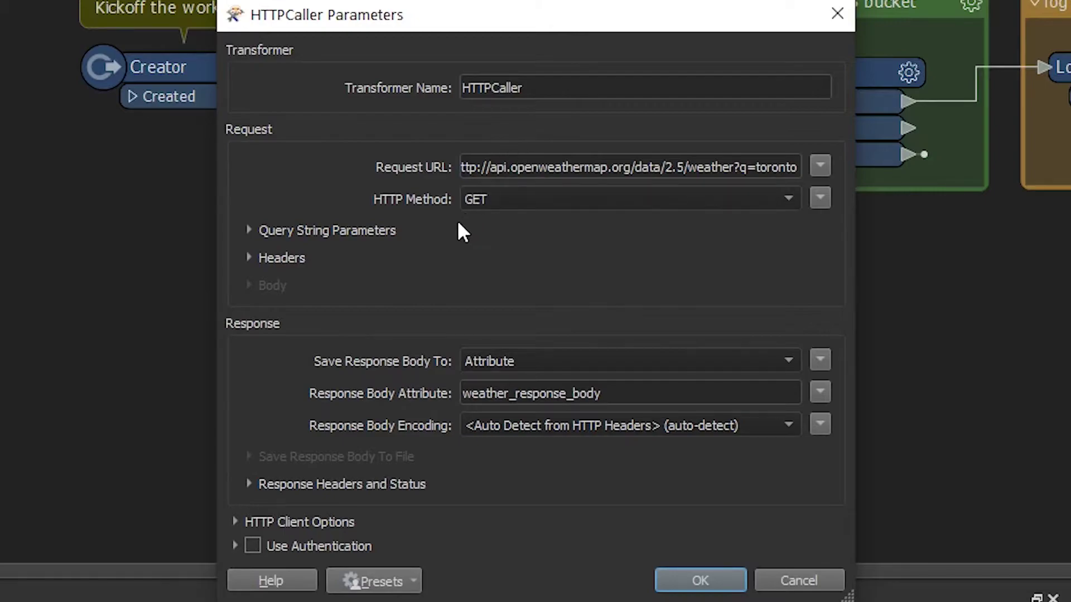
# Expand Query String Parameters (appid = API_Key) and the empty Headers table
pyautogui.click(357, 229)
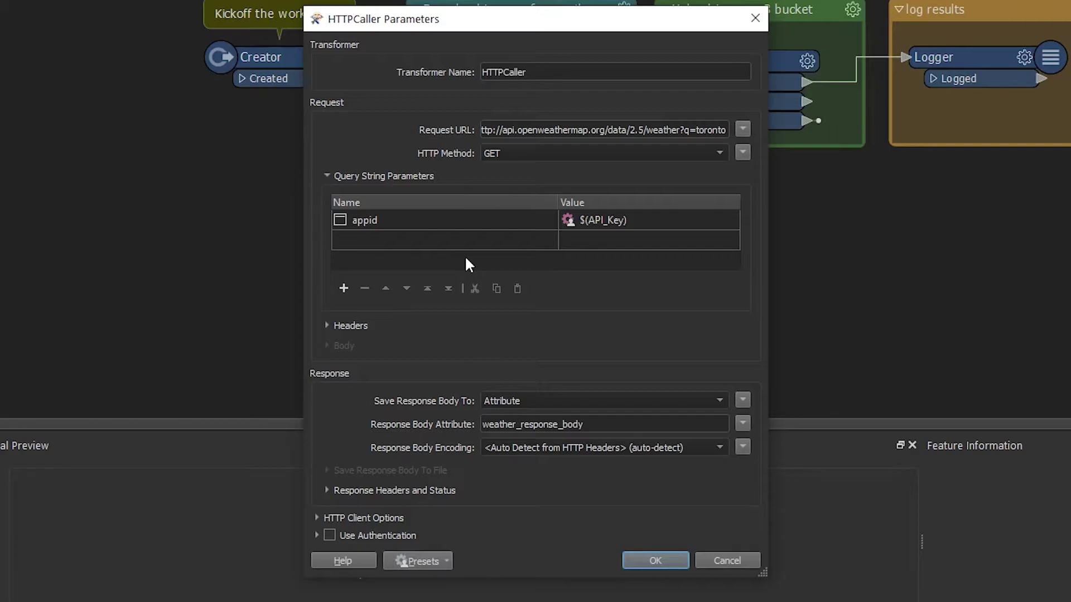
pyautogui.click(345, 332)
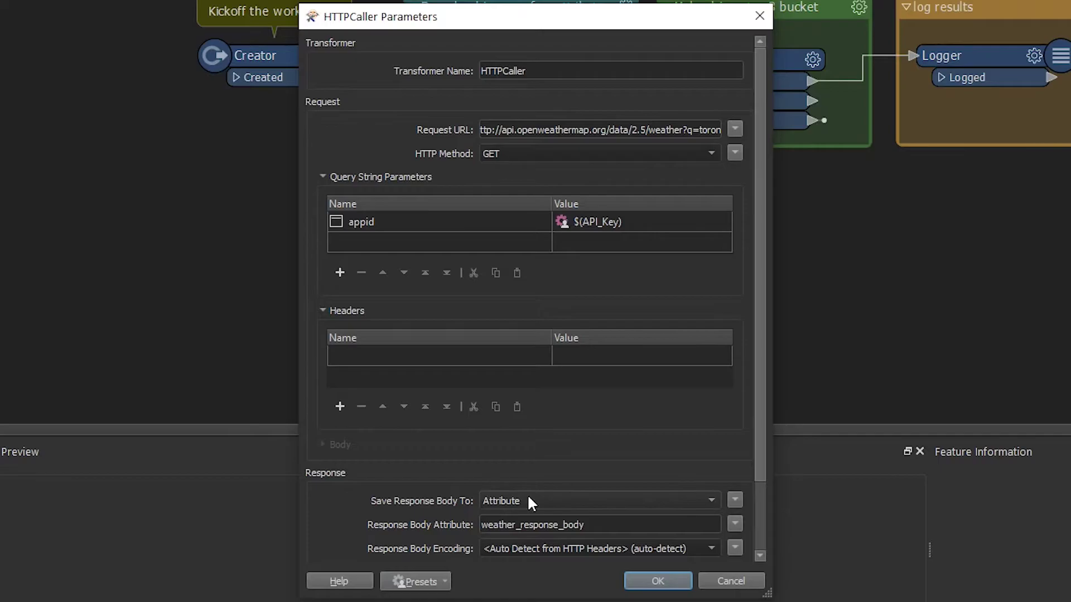
pyautogui.scroll(-3, 528, 495)
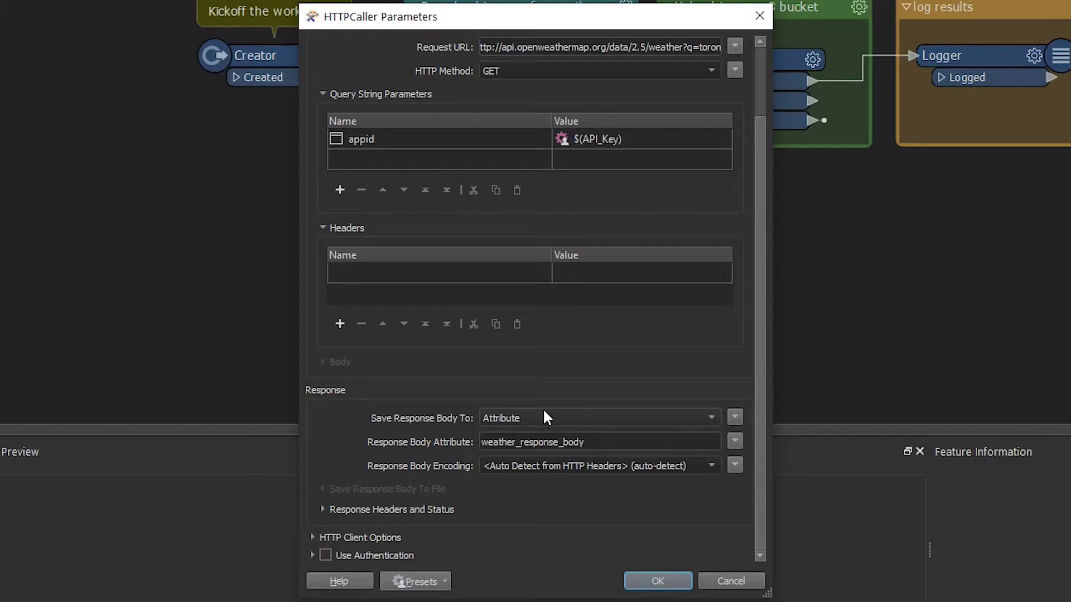
# Toggle Save Response Body To between File and Attribute, ending on the weather_response_body attribute
pyautogui.click(538, 423)
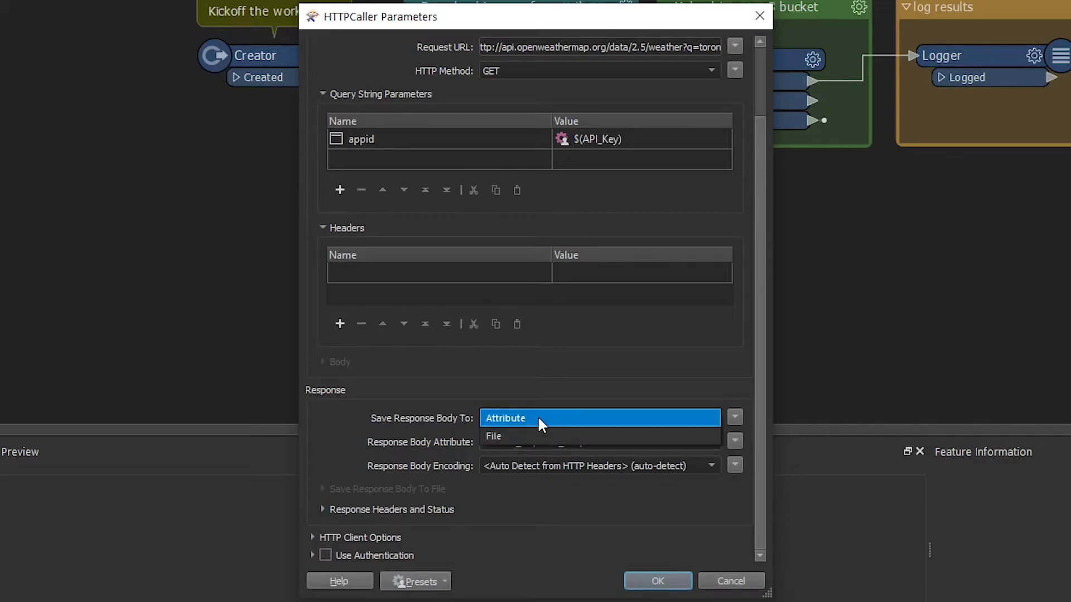
pyautogui.click(539, 418)
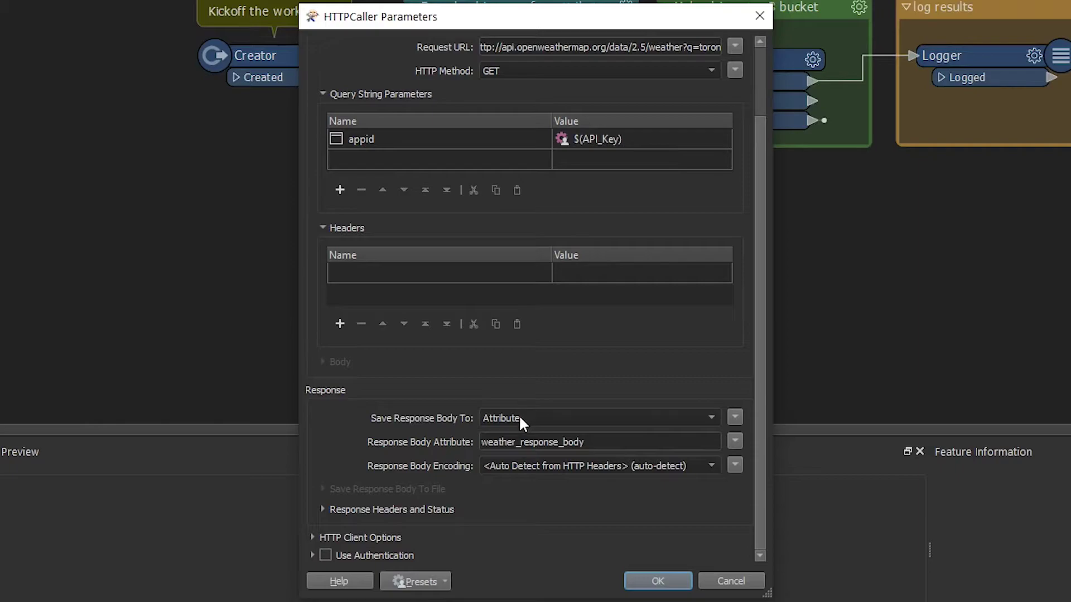
pyautogui.click(518, 415)
pyautogui.click(517, 437)
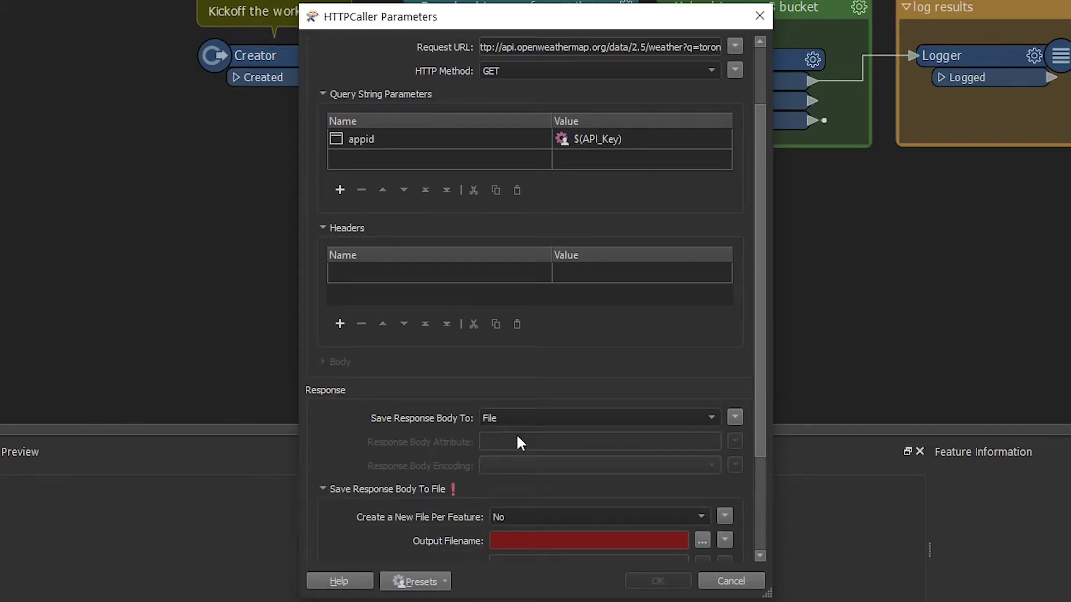
pyautogui.click(510, 410)
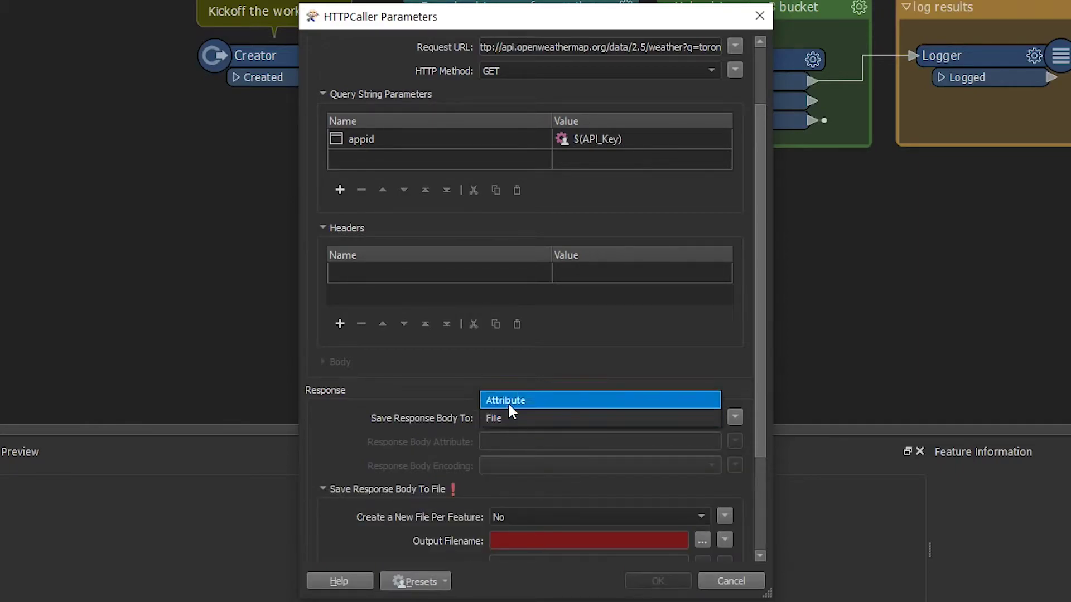
pyautogui.click(508, 395)
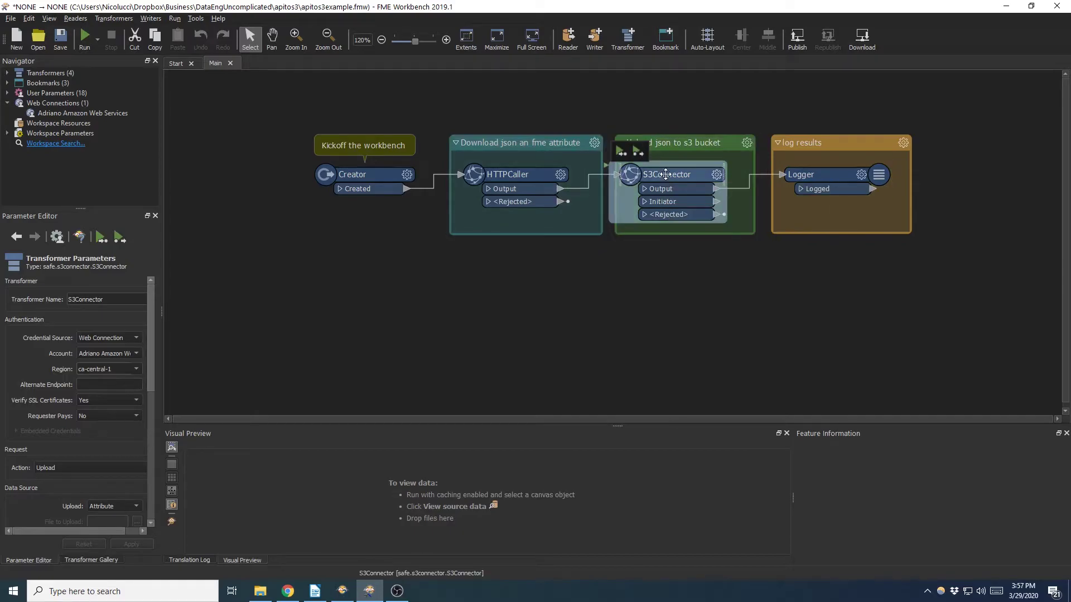
pyautogui.doubleClick(663, 174)
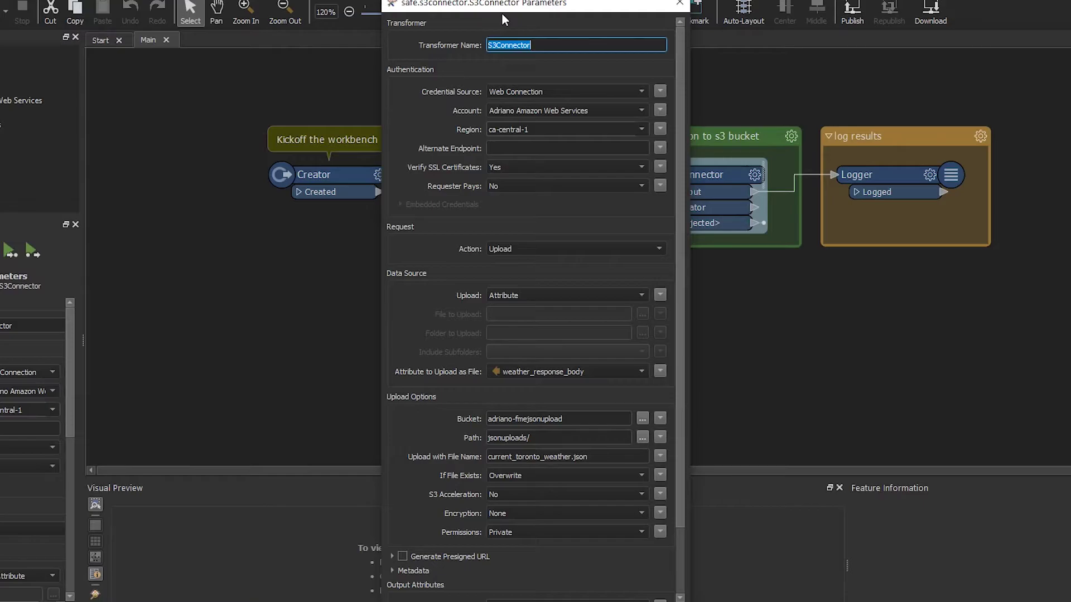
pyautogui.click(521, 90)
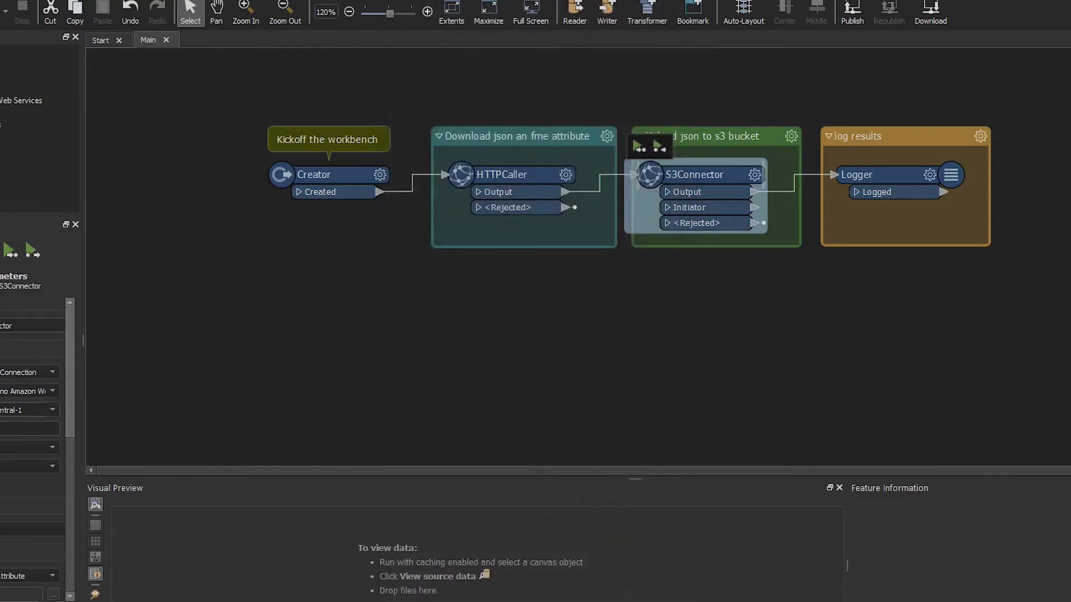
# Start a new Amazon Web Services connection in FME Options Web Connections
pyautogui.click(163, 157)
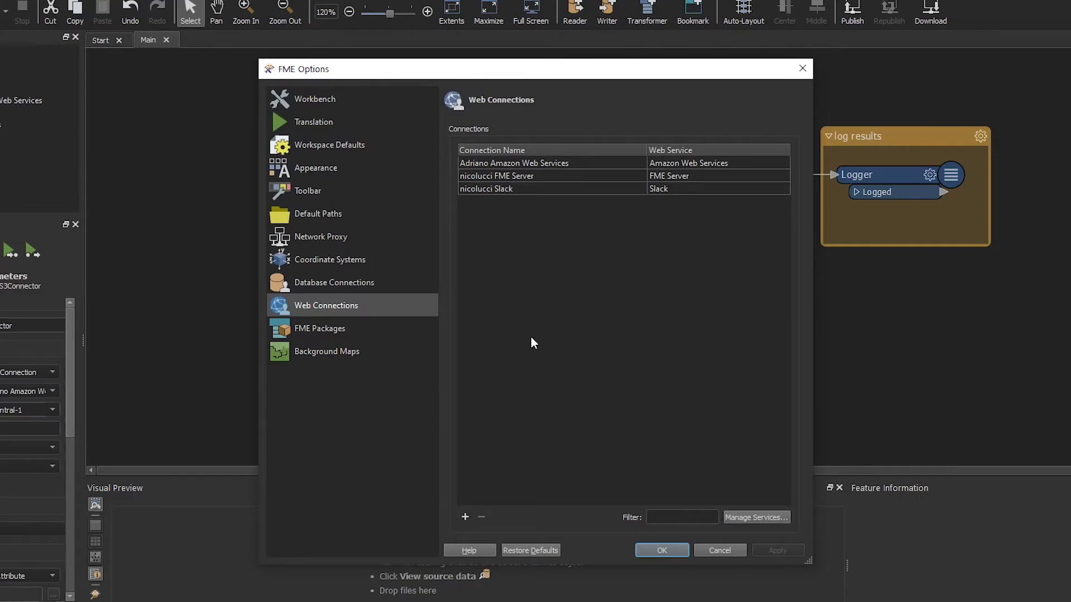
pyautogui.click(465, 517)
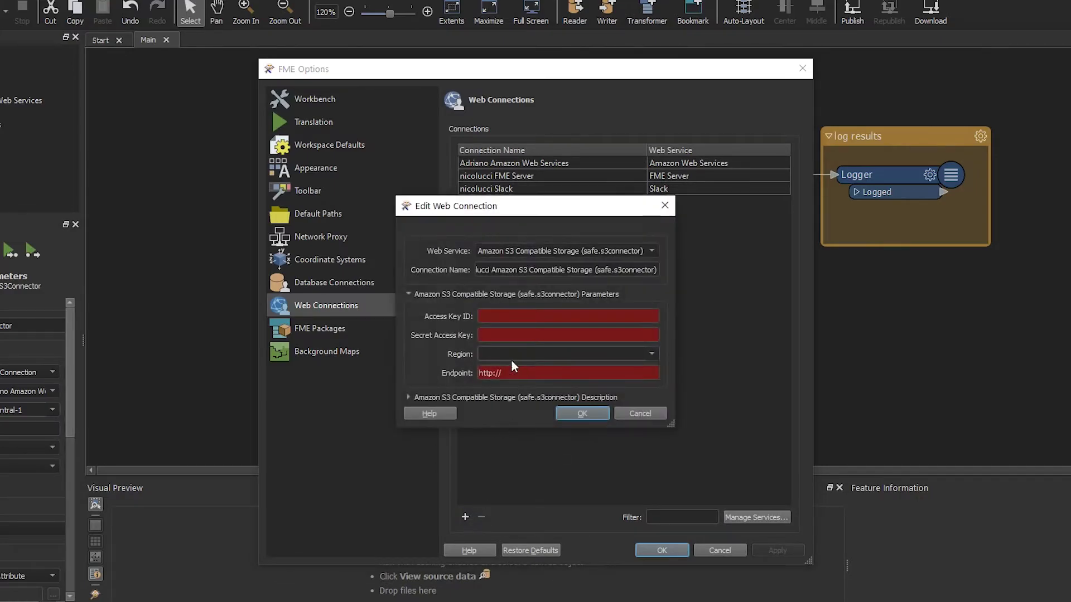
pyautogui.click(516, 250)
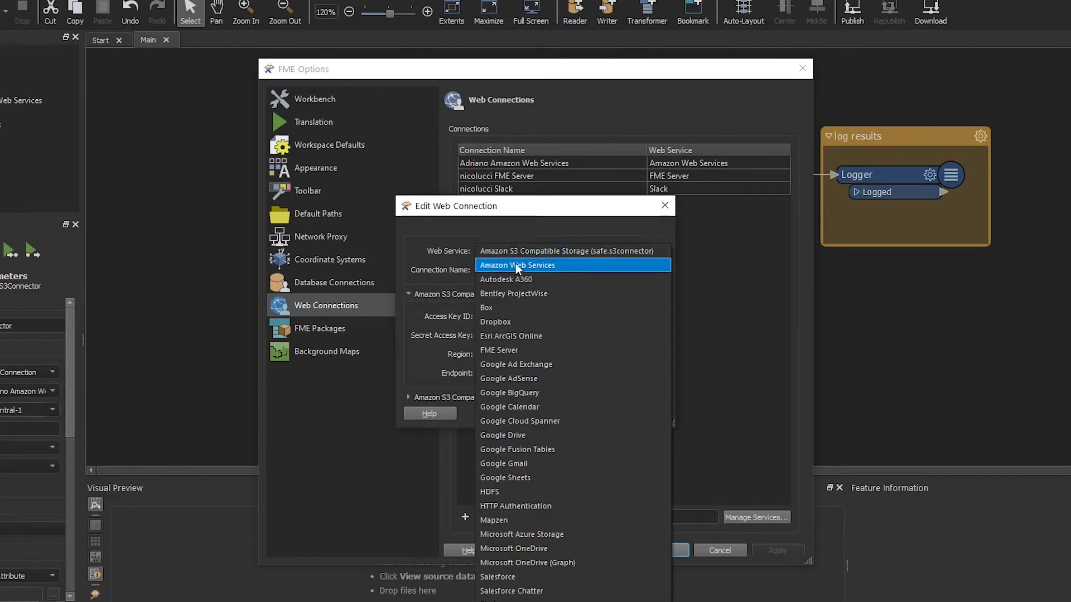
pyautogui.click(515, 267)
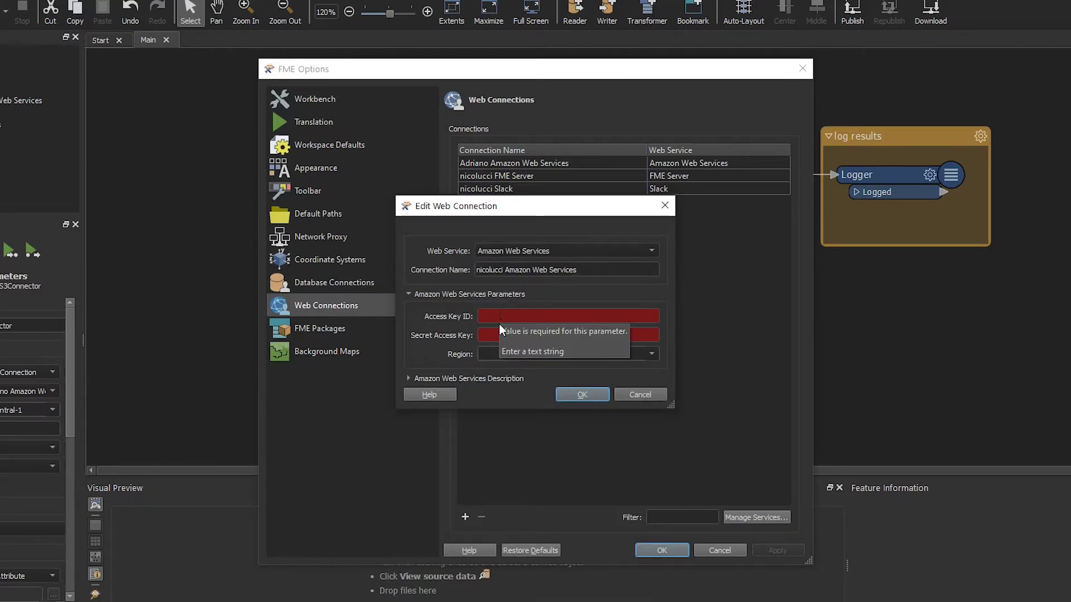
# Save the AWS connection with its region unchanged and close the options
pyautogui.click(651, 355)
pyautogui.click(651, 353)
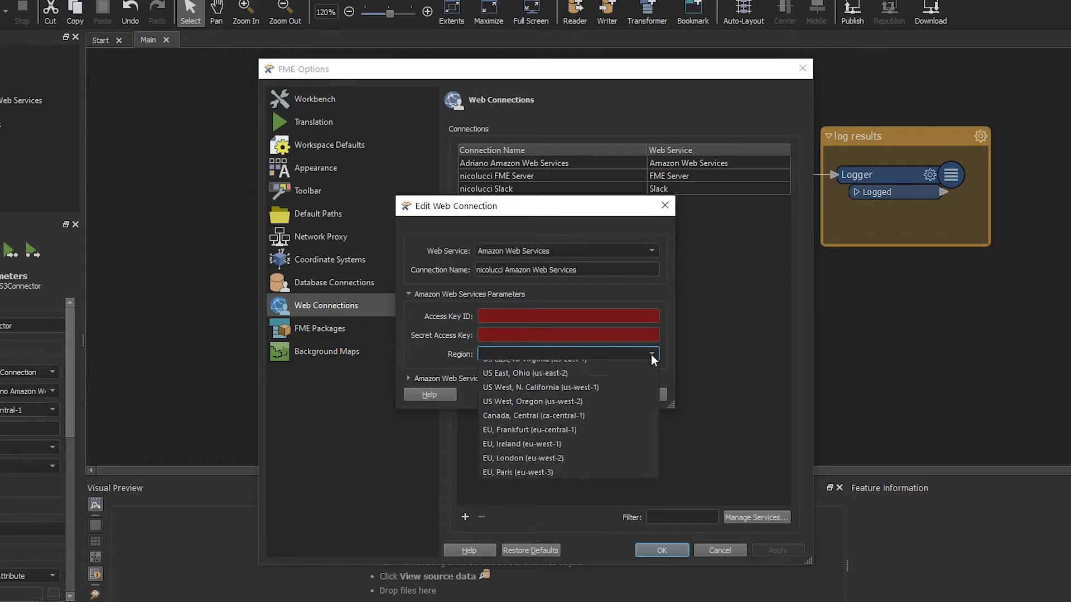
pyautogui.click(651, 354)
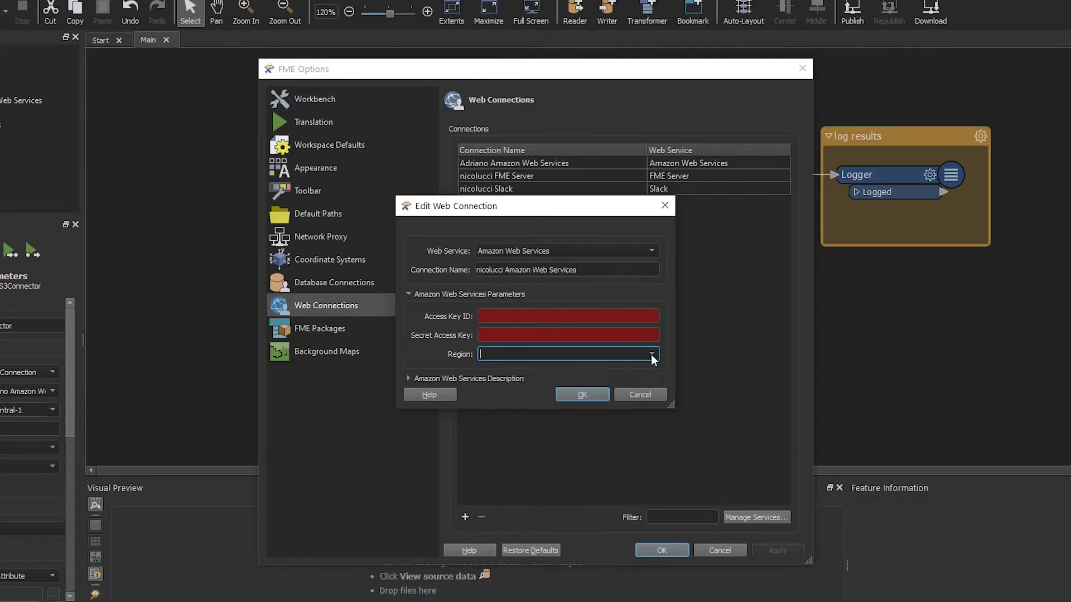
pyautogui.click(591, 396)
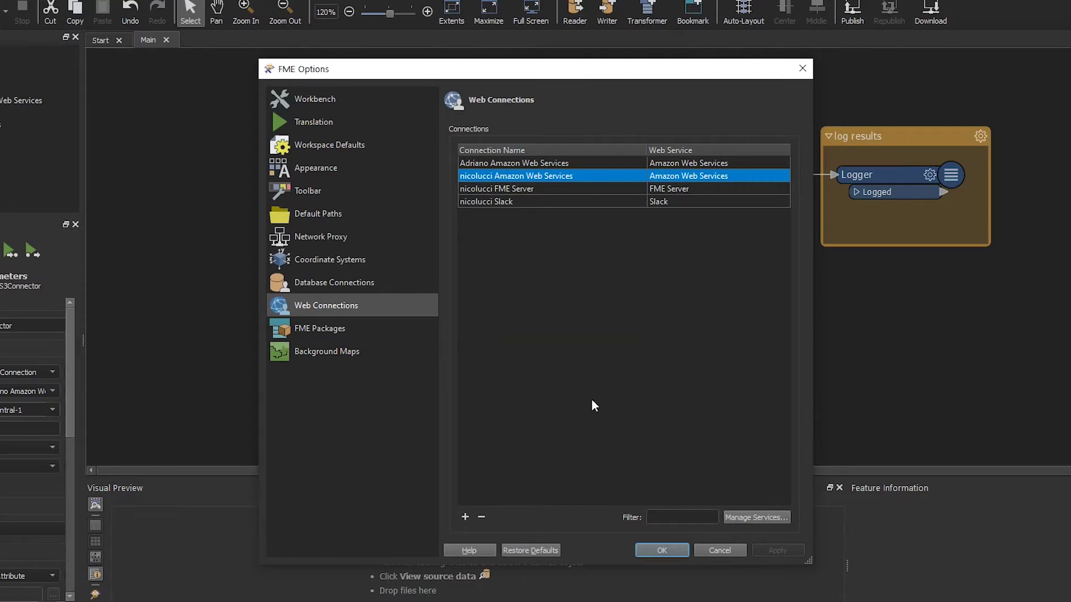
pyautogui.click(604, 384)
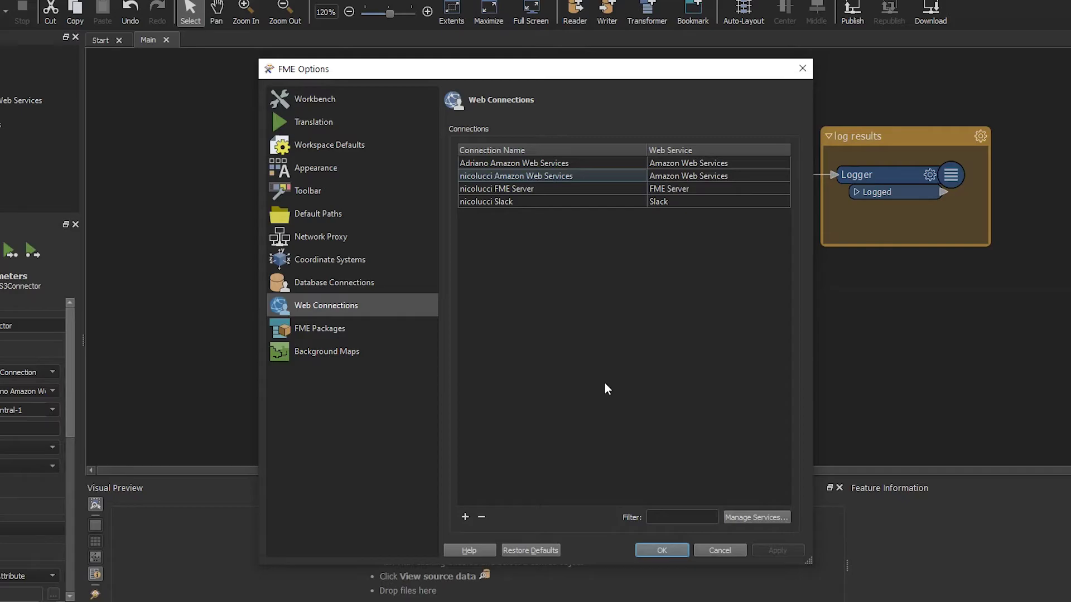
pyautogui.press('Escape')
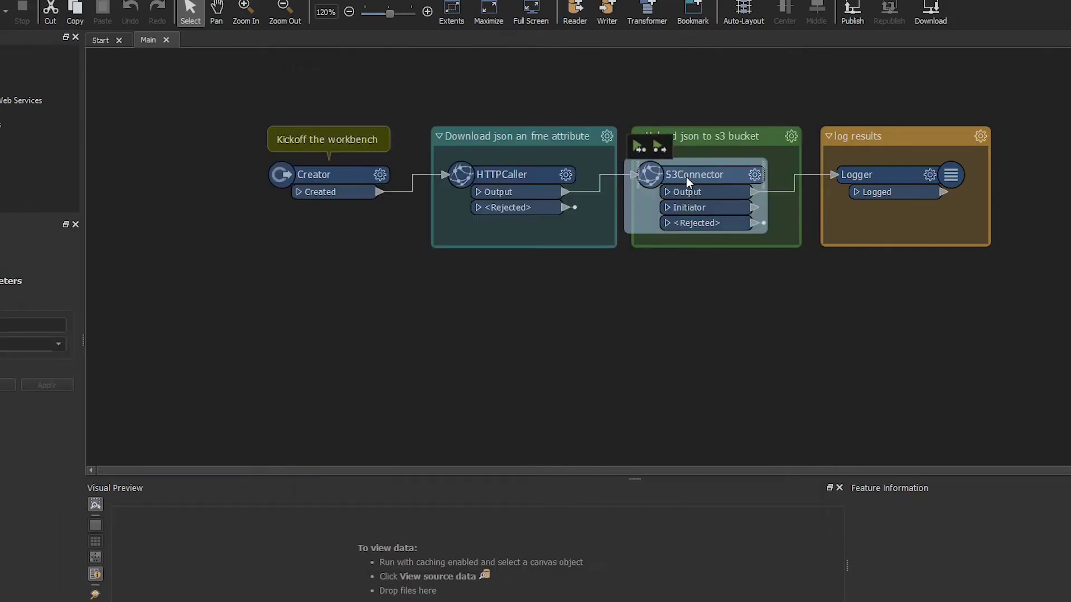
# Cycle the S3Connector's Credential Source through Embedded and System, then back to Web Connection
pyautogui.doubleClick(687, 177)
pyautogui.click(586, 91)
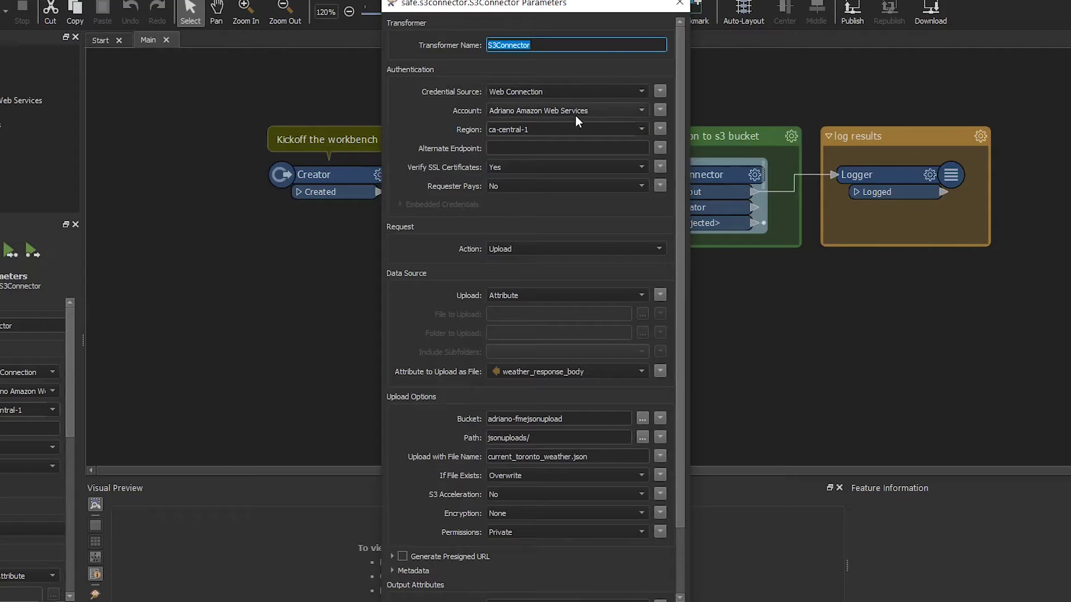
pyautogui.click(520, 90)
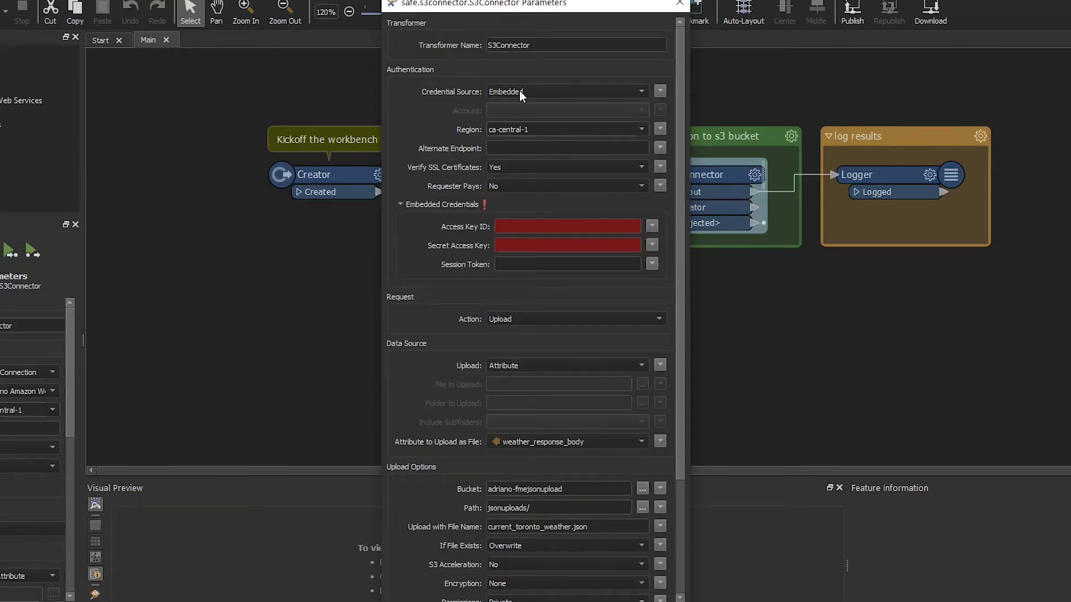
pyautogui.click(519, 91)
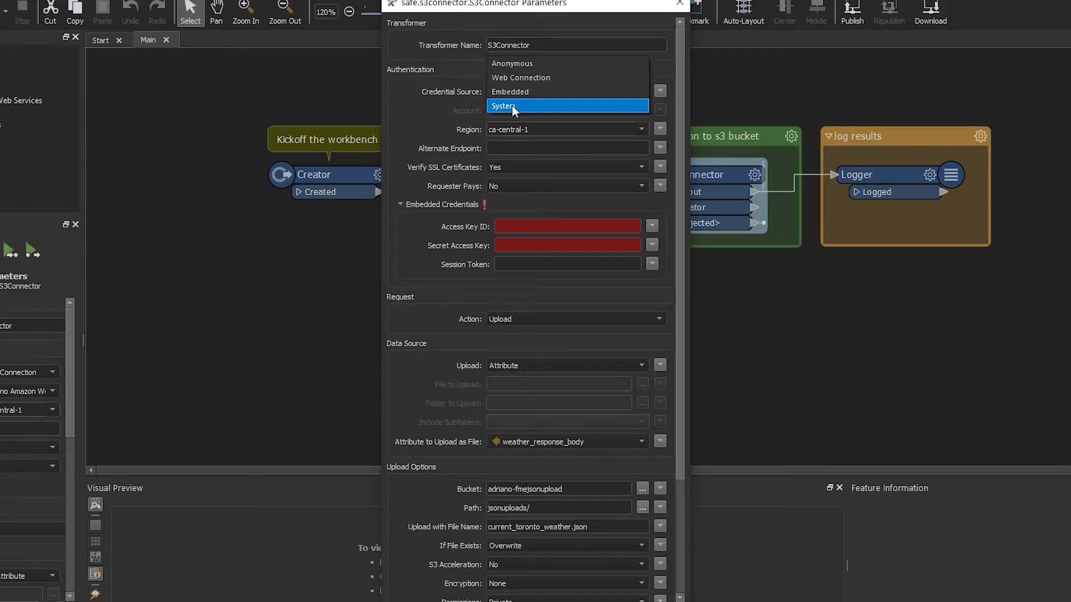
pyautogui.click(512, 106)
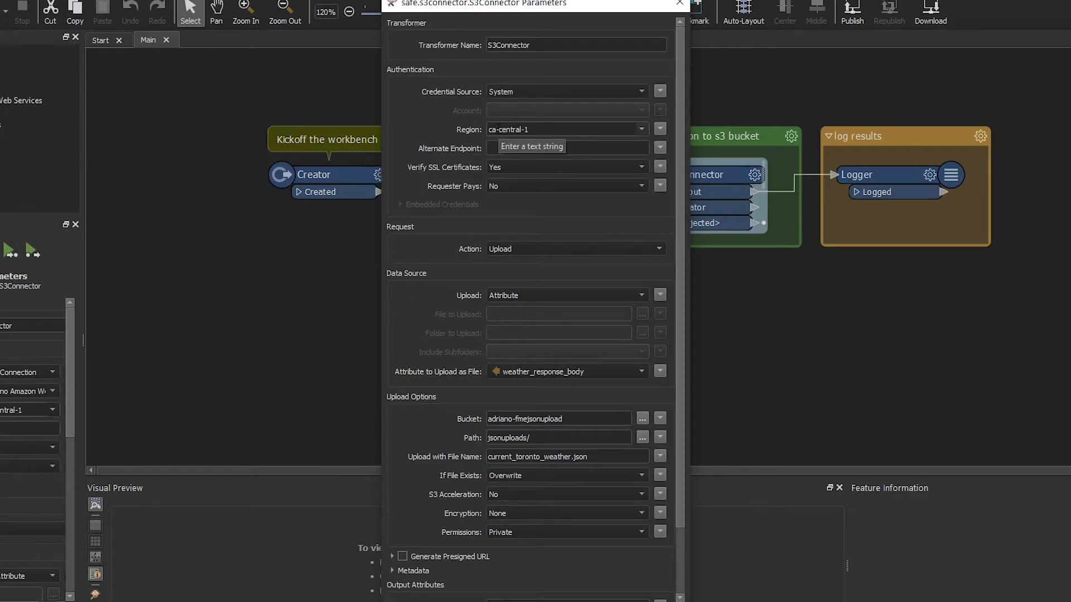
pyautogui.click(496, 148)
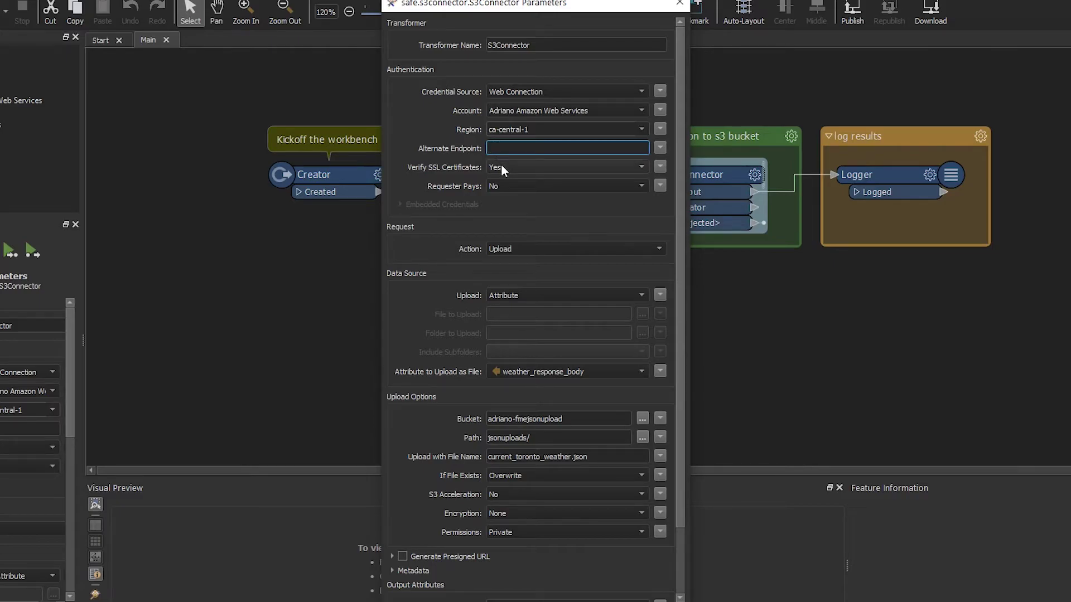
# Keep Action as Upload and Upload Attribute, with weather_response_body as the uploaded attribute
pyautogui.click(499, 195)
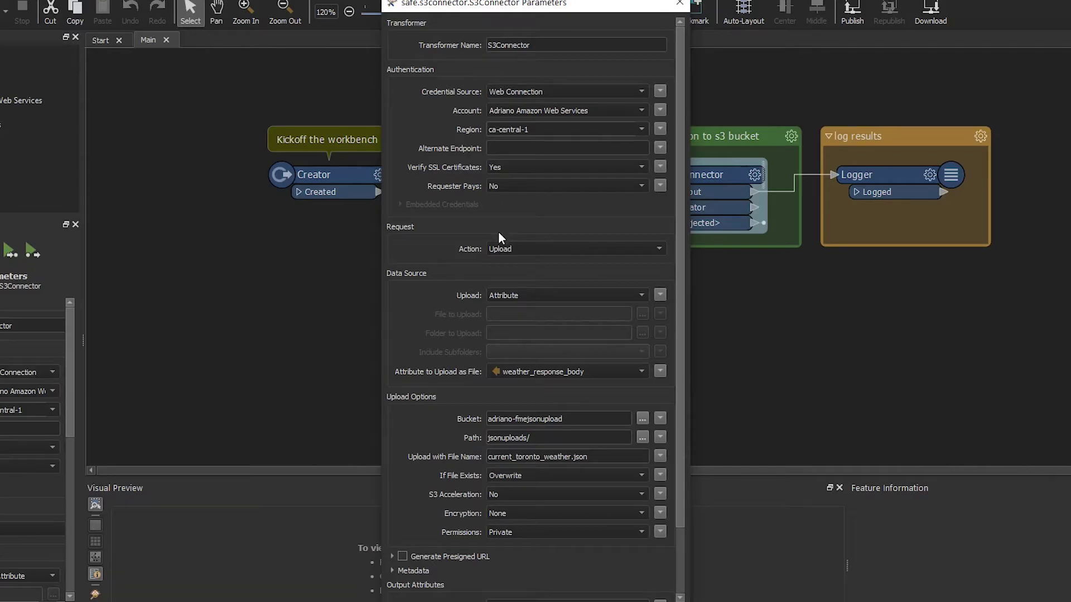
pyautogui.click(520, 248)
pyautogui.click(521, 247)
pyautogui.click(513, 294)
pyautogui.click(514, 294)
pyautogui.click(527, 373)
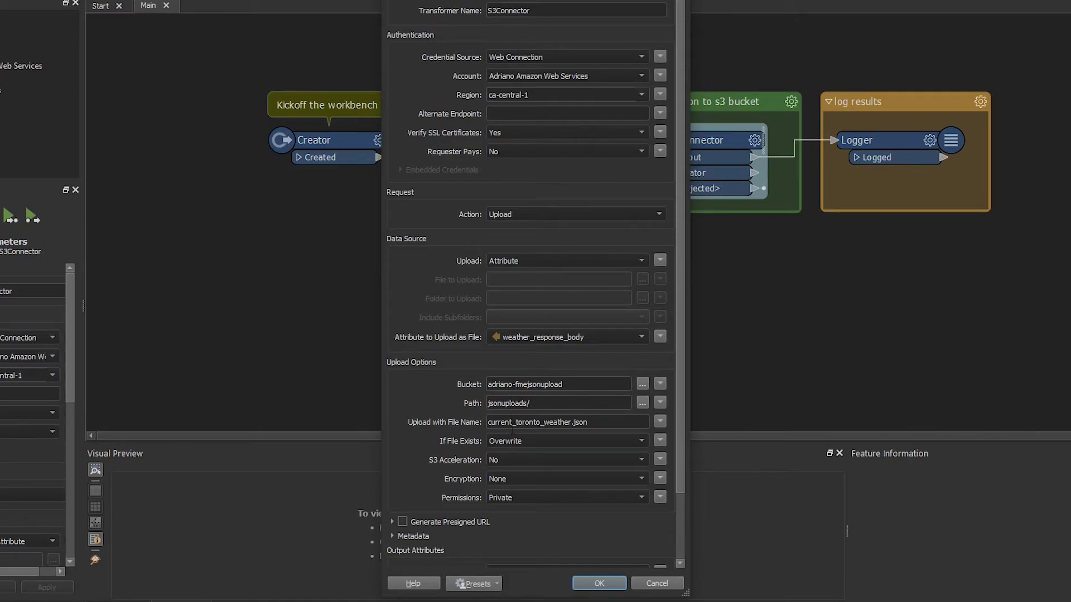
pyautogui.moveTo(512, 431)
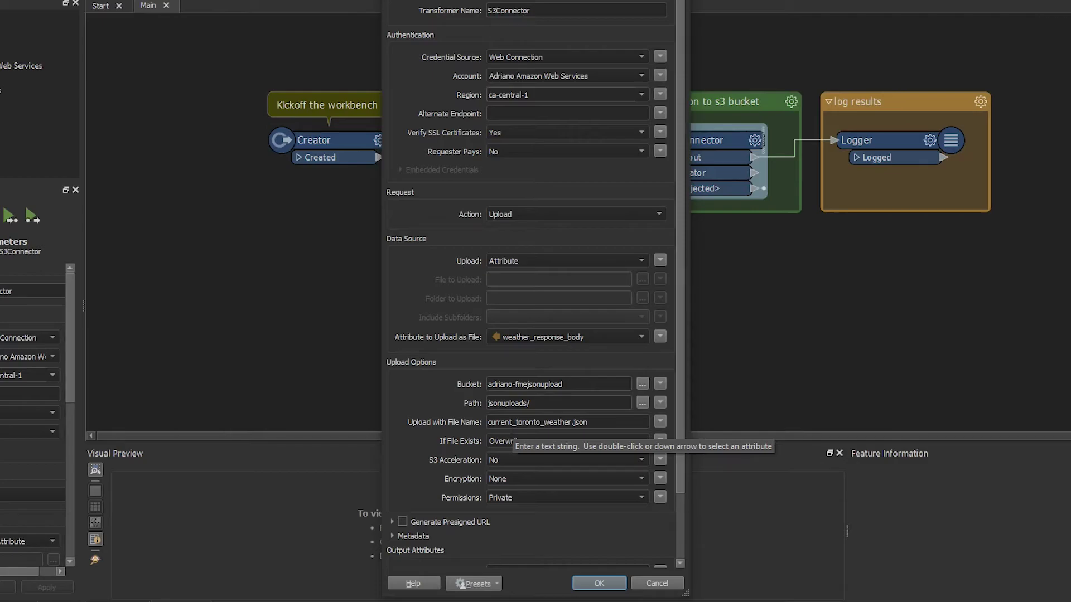
# Choose the jsonuploads folder in the S3 folder browser and confirm
pyautogui.click(642, 405)
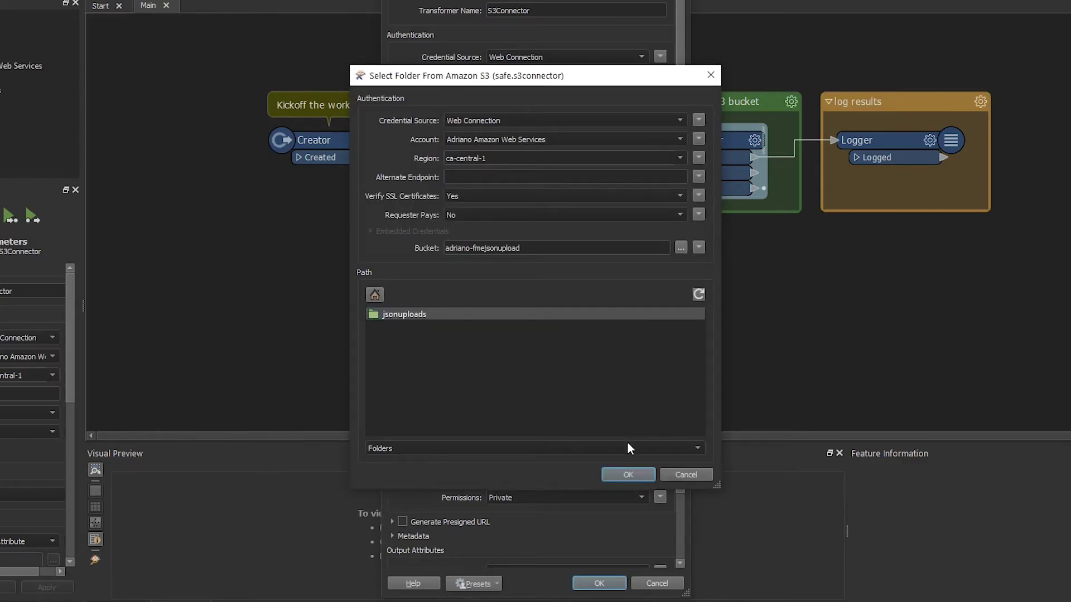
pyautogui.click(629, 476)
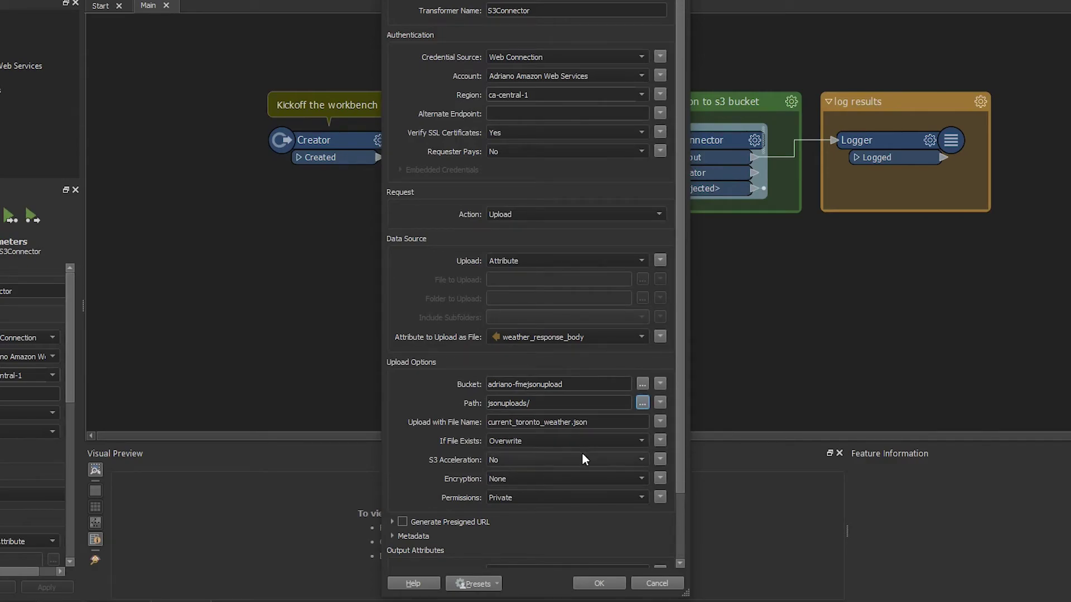
pyautogui.press('Tab')
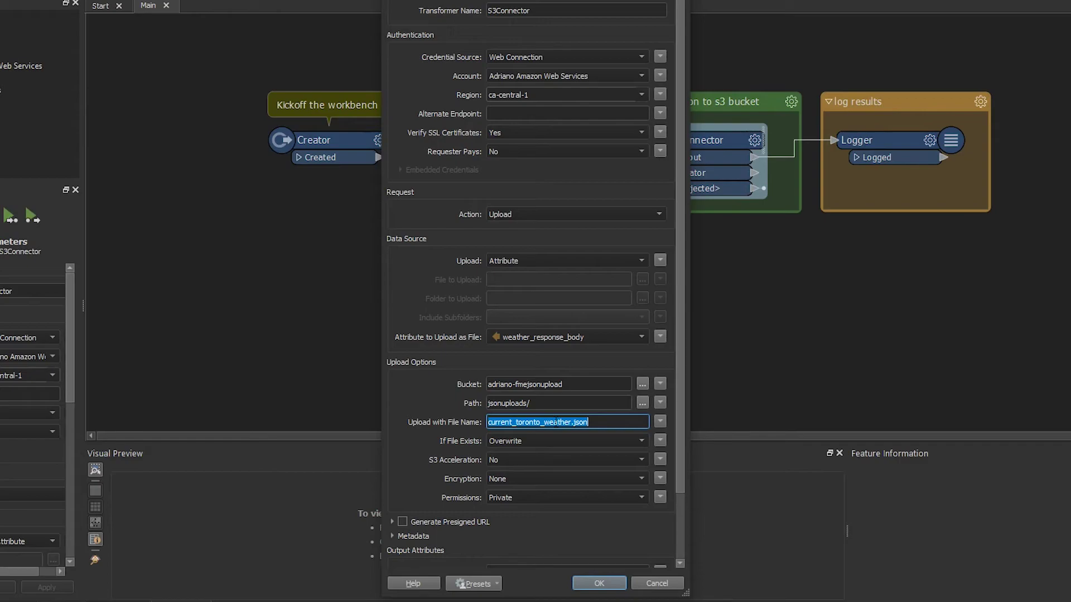
pyautogui.click(530, 439)
pyautogui.click(525, 455)
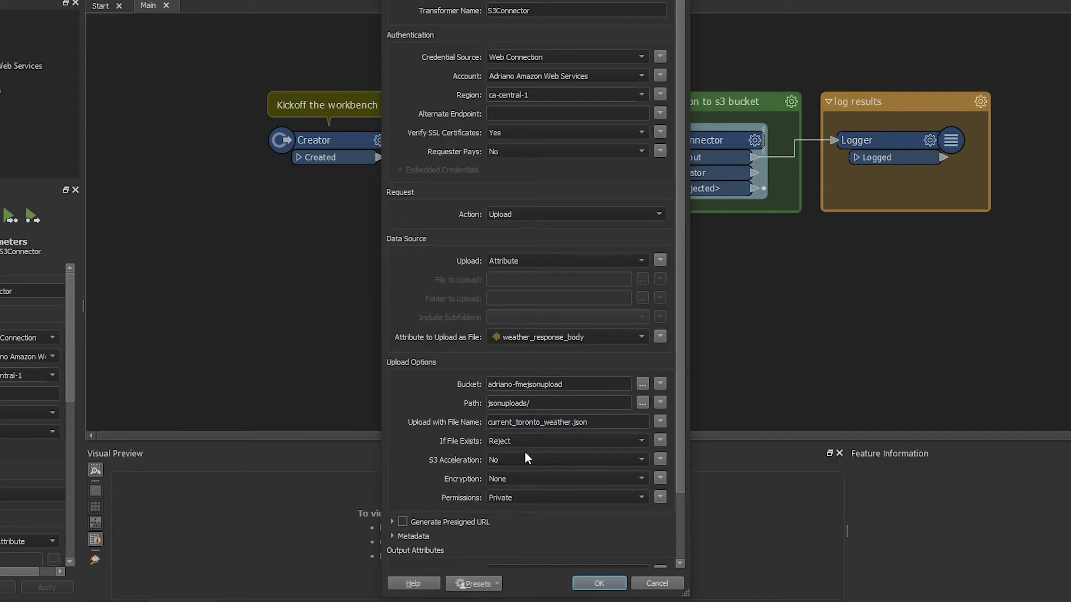
pyautogui.click(520, 440)
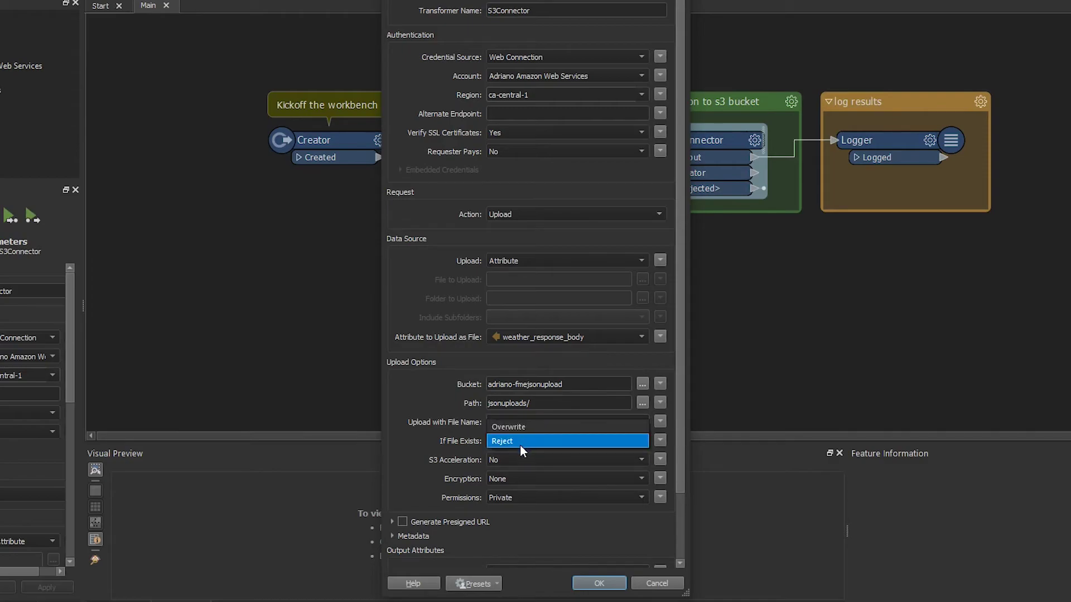
pyautogui.click(514, 430)
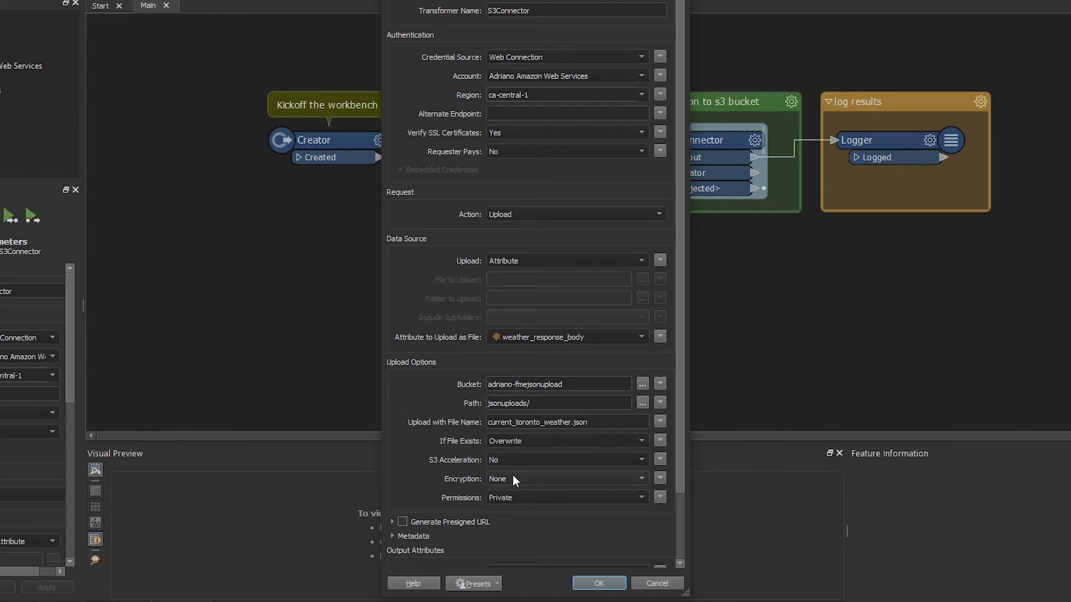
pyautogui.click(514, 479)
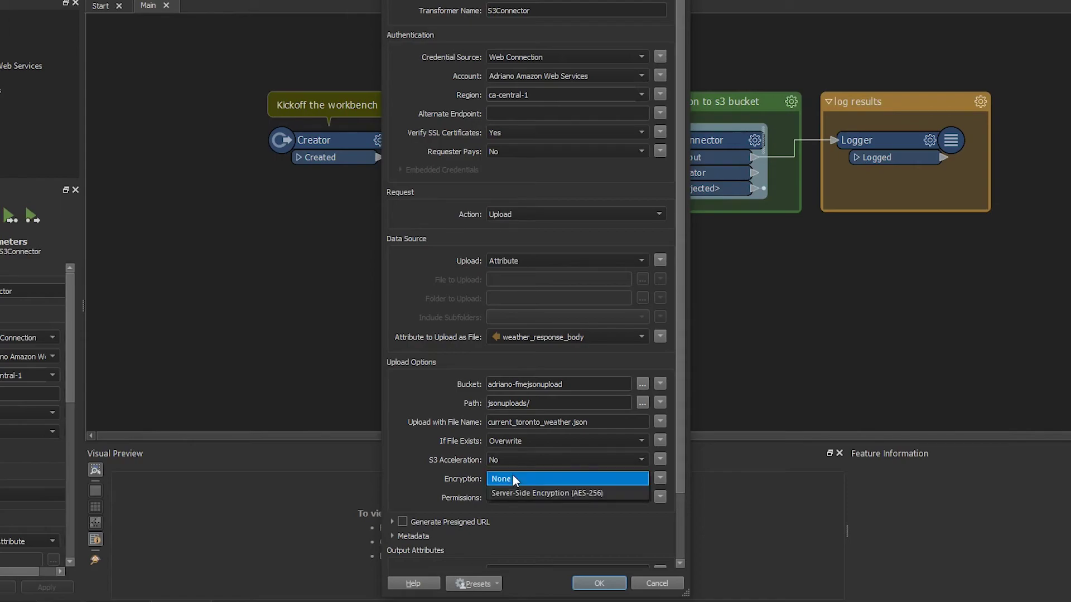
pyautogui.click(513, 479)
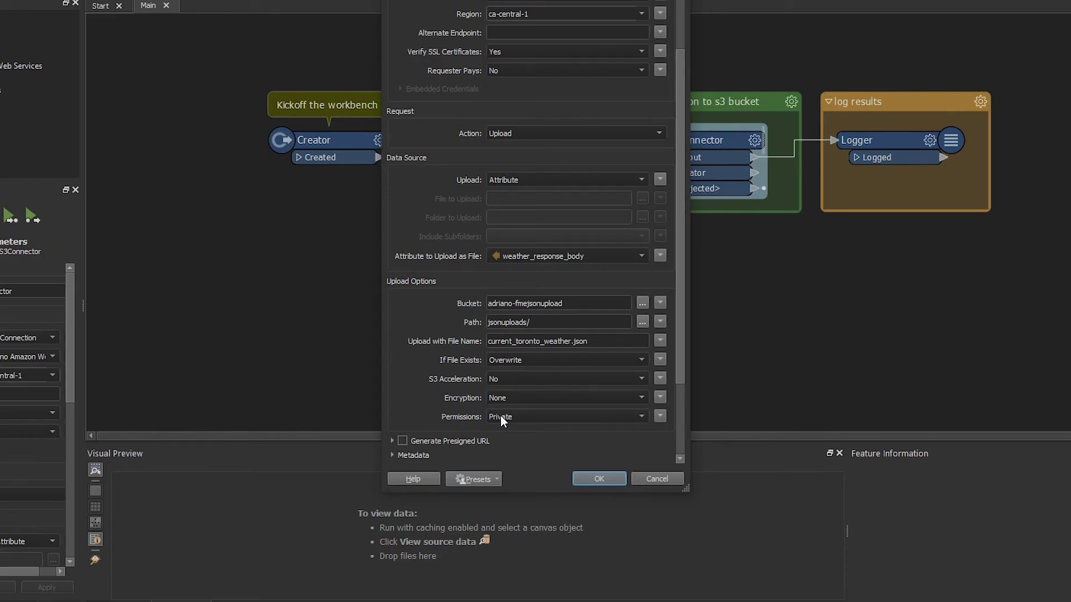
# Apply the S3Connector settings, then preview the HTTPCaller weather response and S3Connector upload output
pyautogui.click(585, 479)
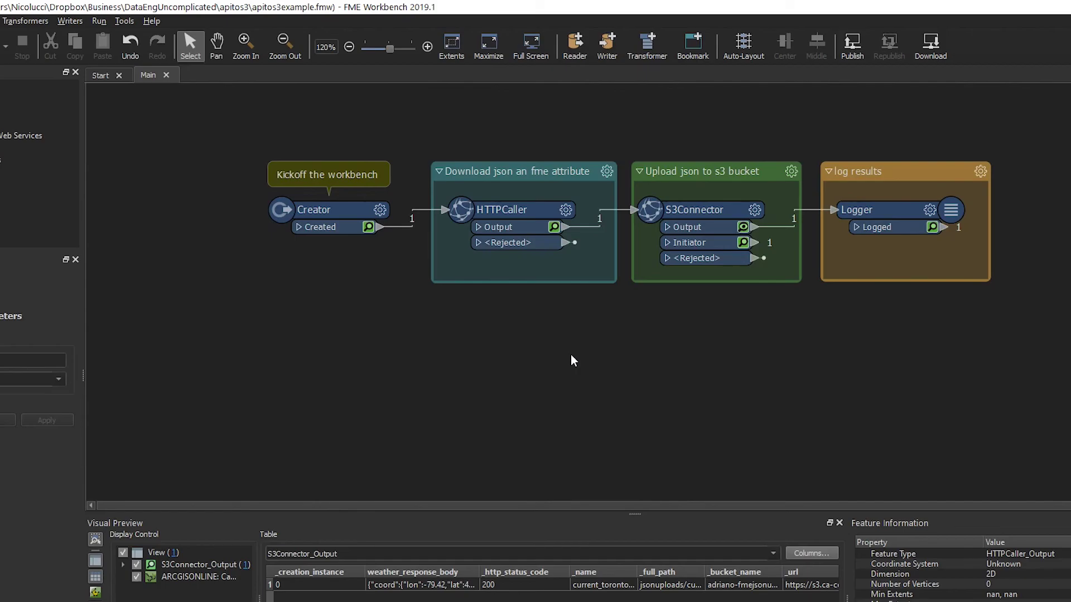
pyautogui.click(555, 229)
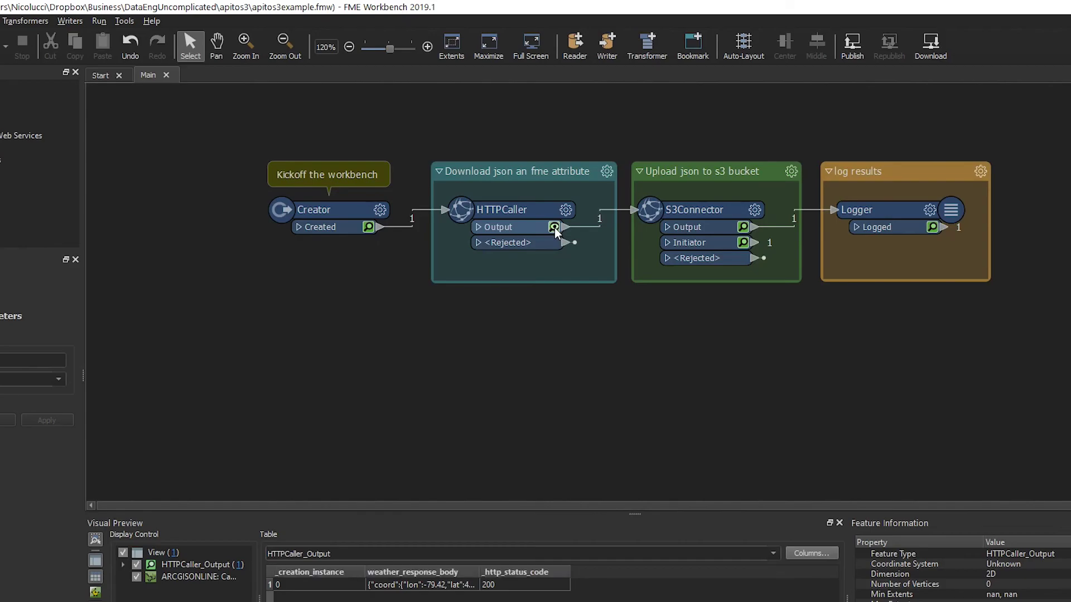
pyautogui.click(430, 590)
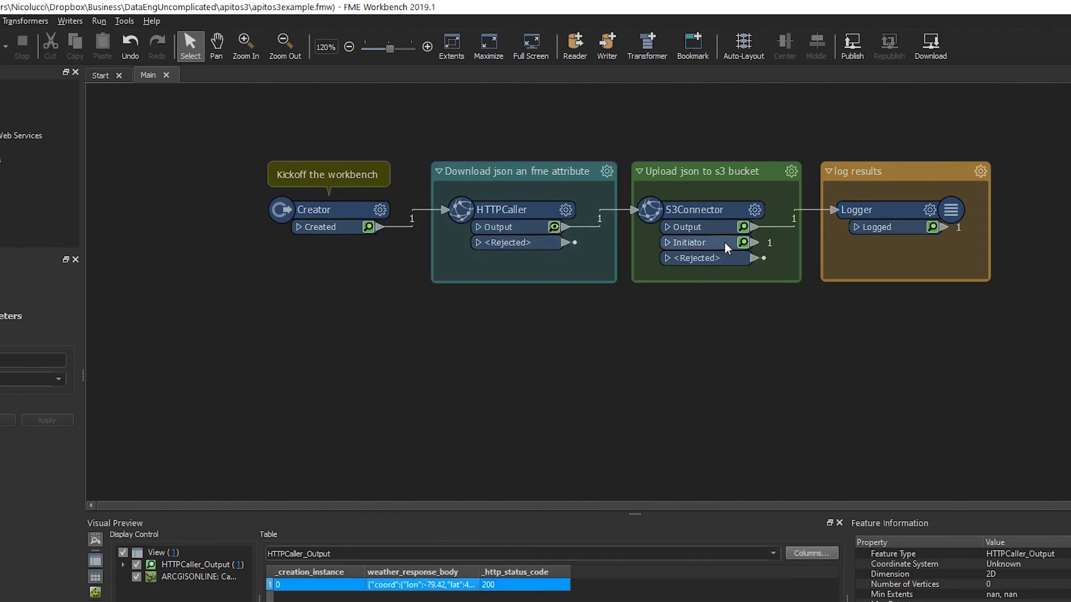
pyautogui.click(745, 229)
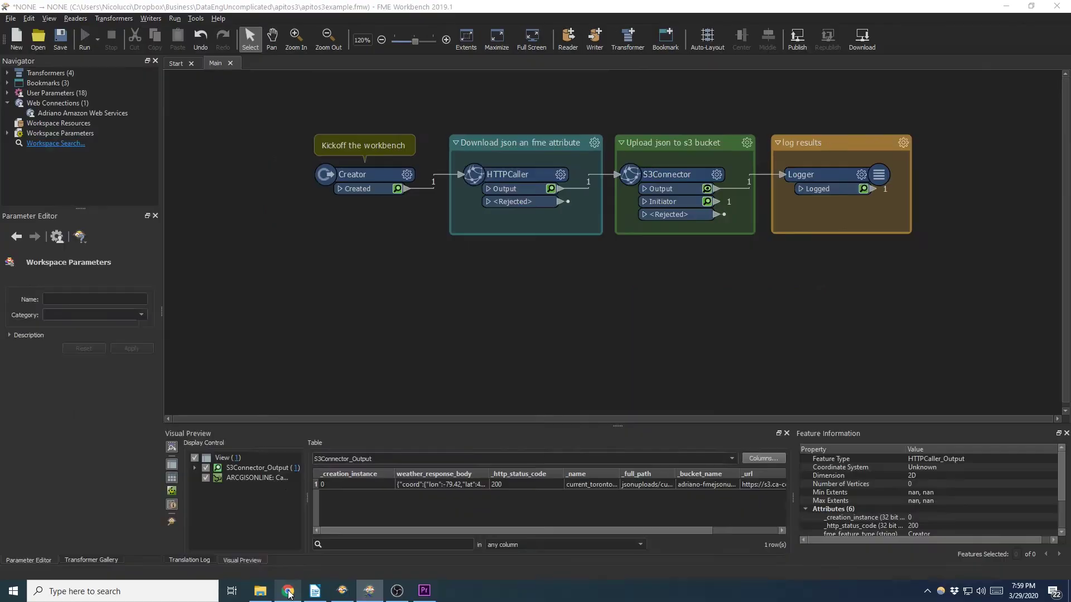
pyautogui.click(288, 586)
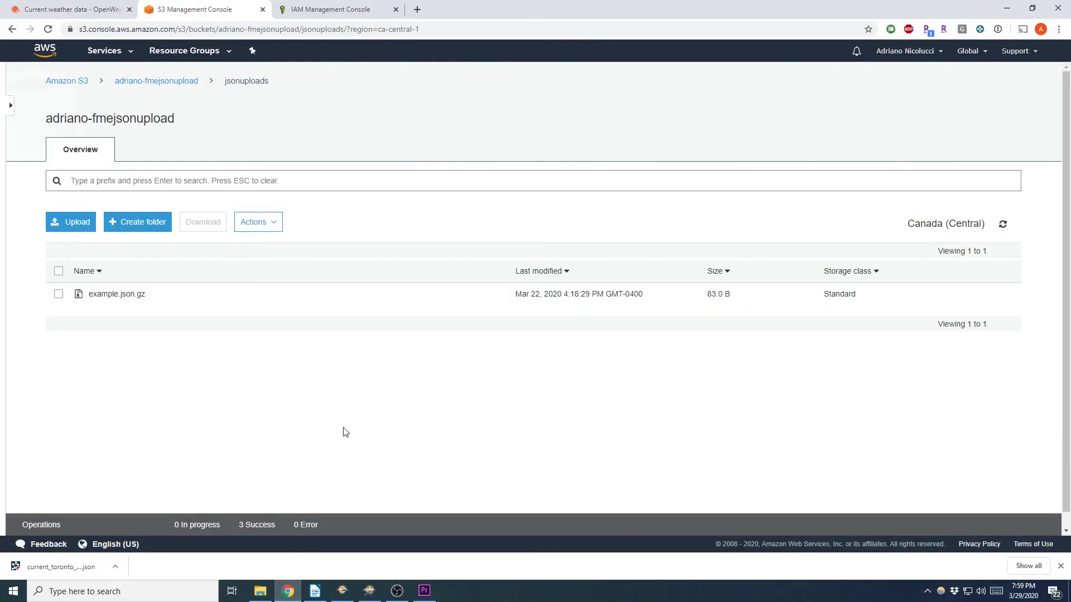
# Refresh jsonuploads to confirm current_toronto_weather.json (478 B), then switch back to FME Workbench
pyautogui.click(1002, 225)
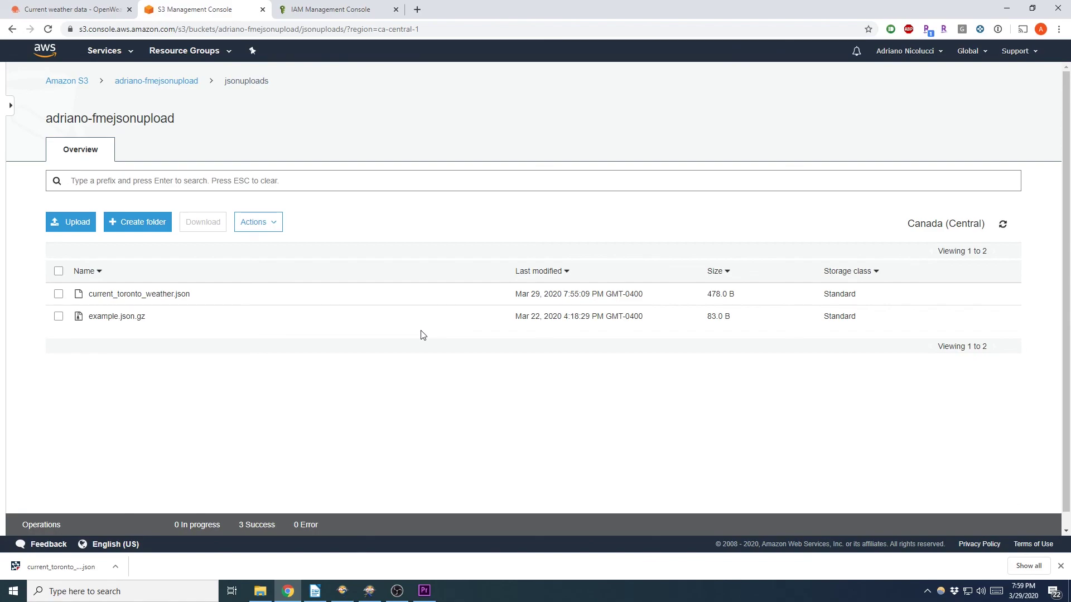
pyautogui.click(369, 592)
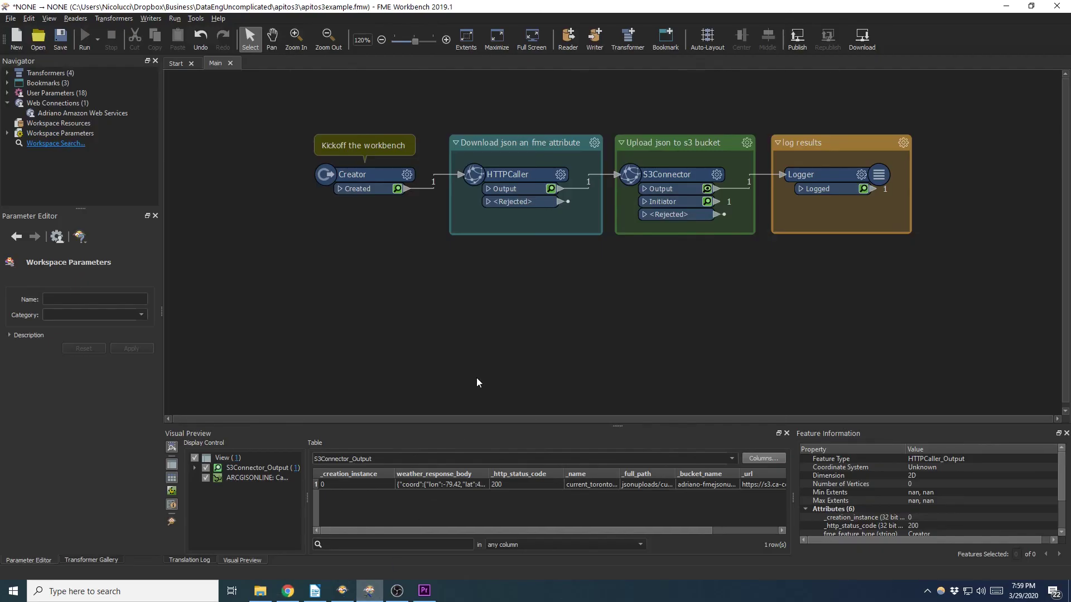